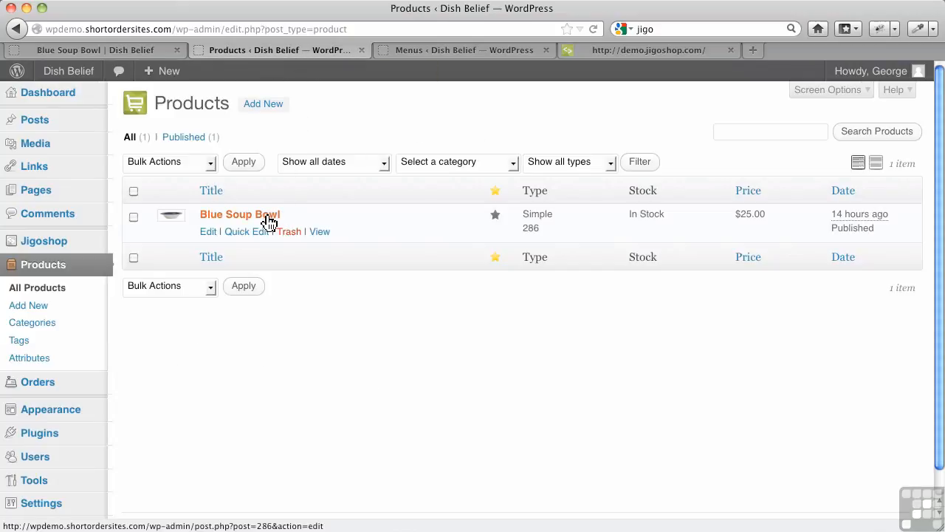
# Step: Open the Blue Soup Bowl product for editing and compare its data with its storefront page
pyautogui.click(268, 219)
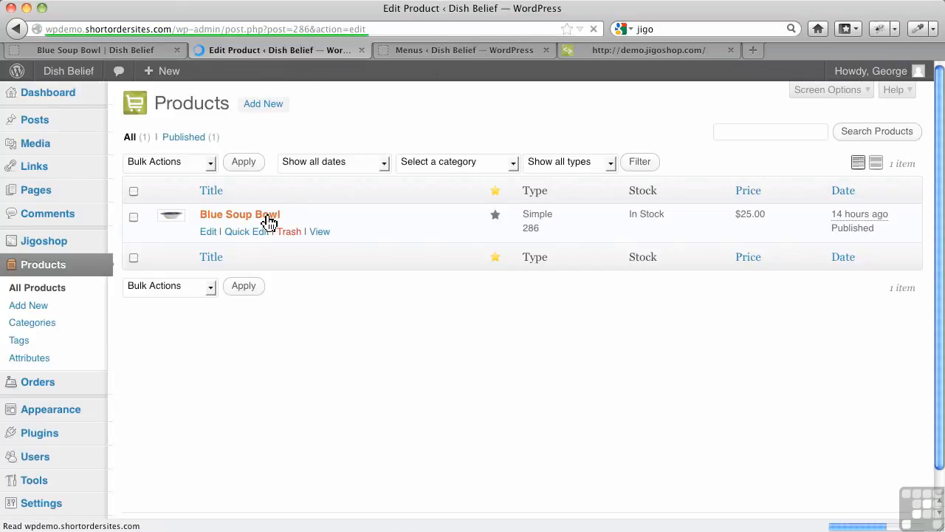
pyautogui.scroll(-5, 338, 311)
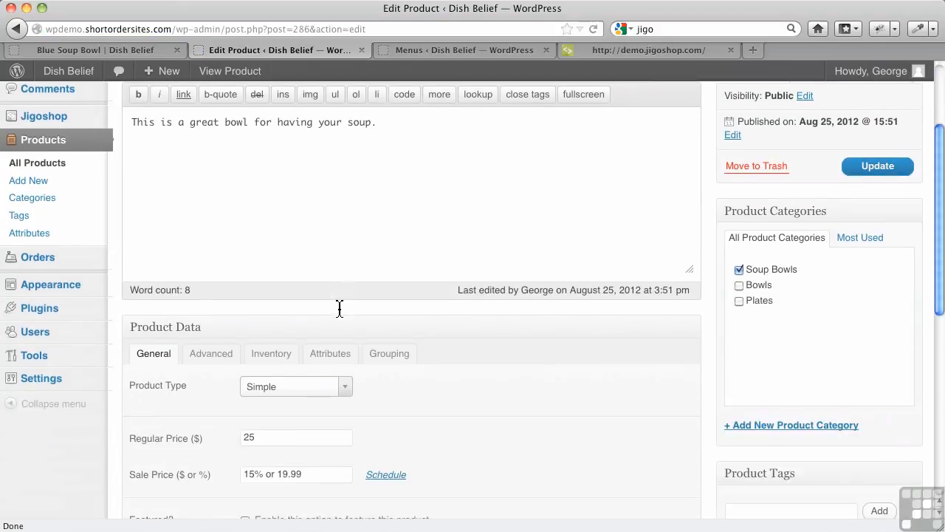
pyautogui.moveTo(91, 80)
pyautogui.click(96, 50)
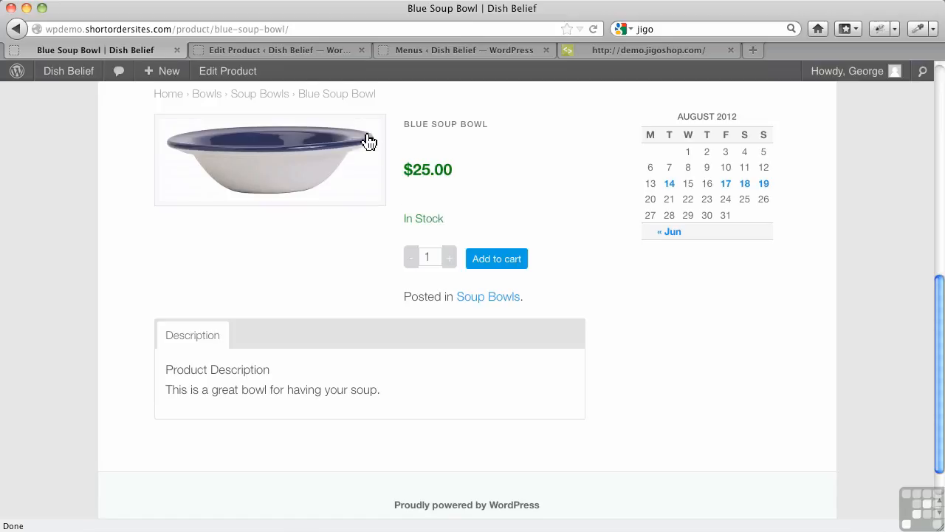
pyautogui.click(314, 52)
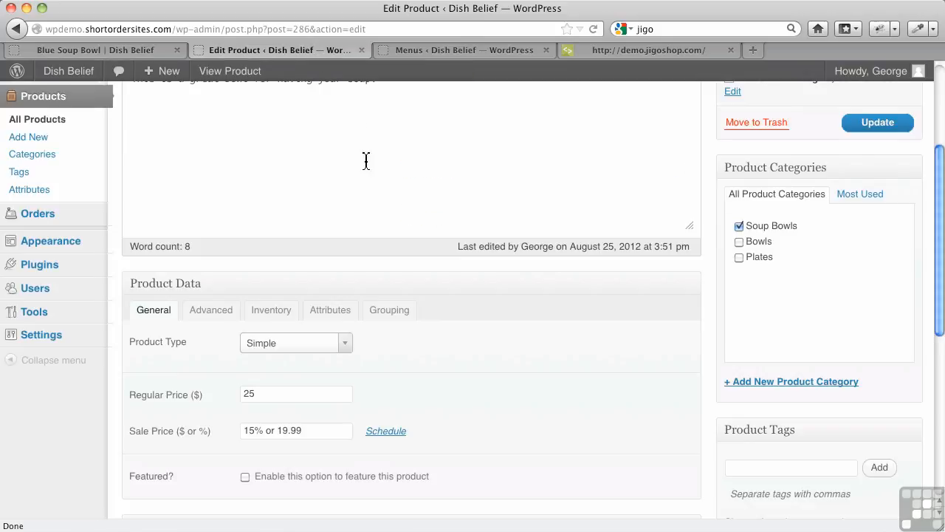
# Step: Examine the stock management option and the stock status choices in the Blue Soup Bowl's inventory data
pyautogui.click(271, 320)
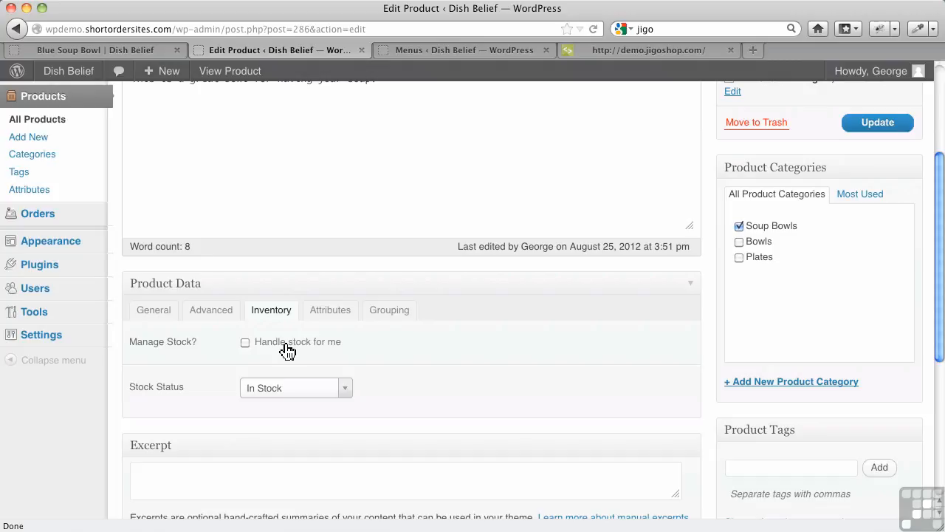
pyautogui.click(302, 396)
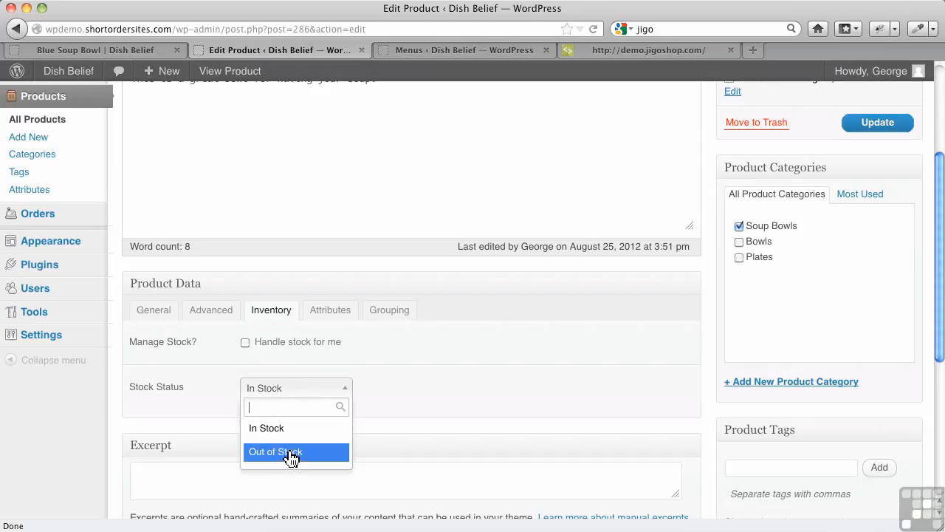
pyautogui.click(409, 397)
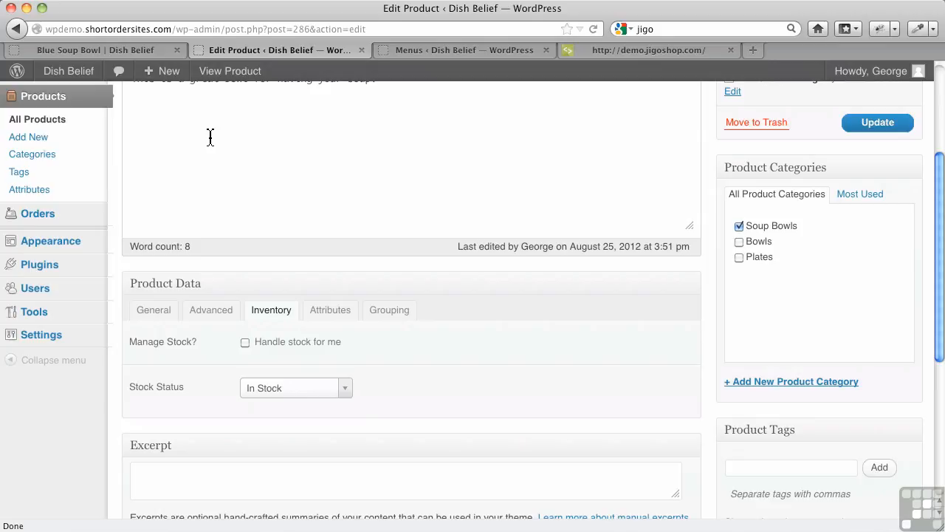
# Step: Disable stock management in Jigoshop's products and inventory settings and save the changes
pyautogui.click(411, 53)
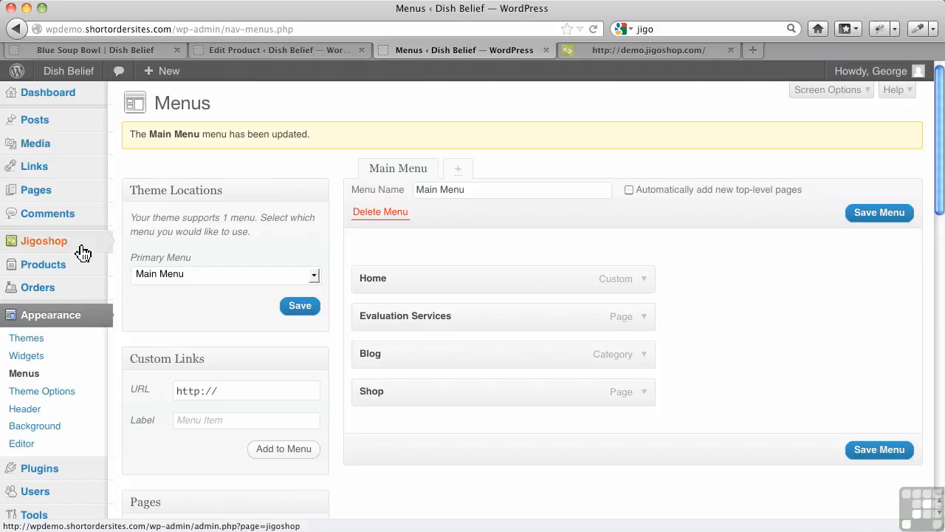
pyautogui.moveTo(82, 253)
pyautogui.click(158, 294)
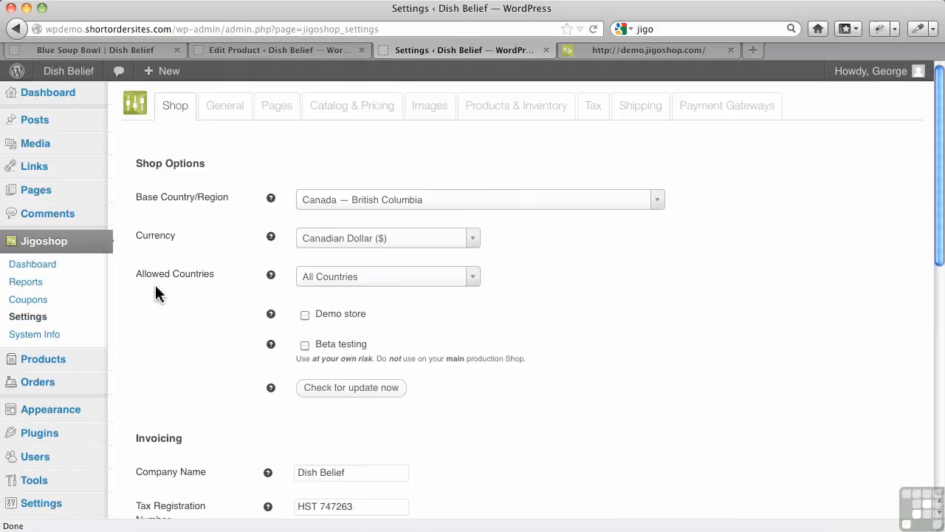
pyautogui.click(516, 111)
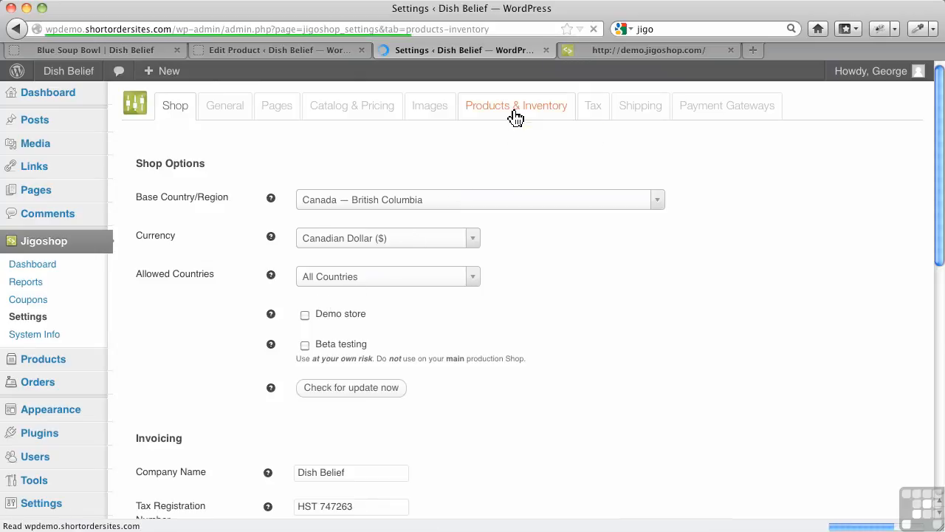
pyautogui.scroll(-2, 476, 310)
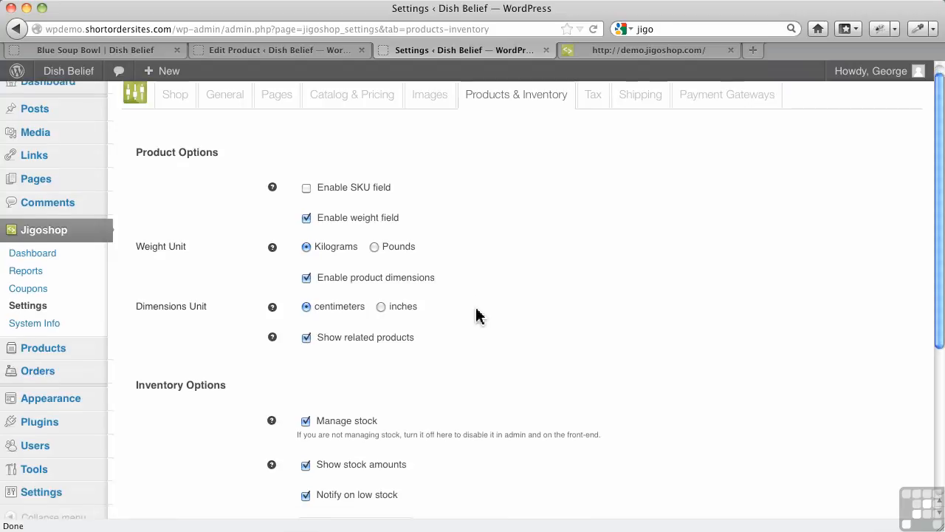
pyautogui.scroll(-1, 473, 331)
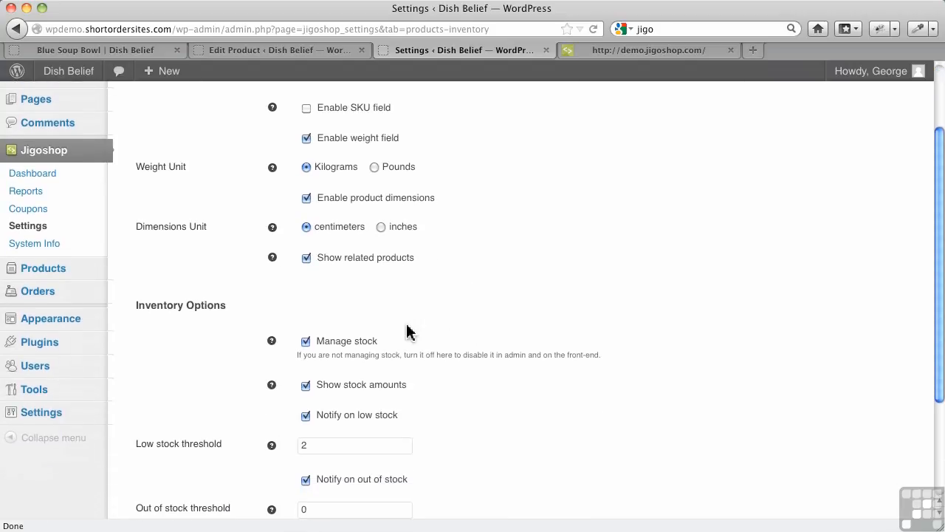
pyautogui.click(306, 334)
pyautogui.scroll(-4, 502, 352)
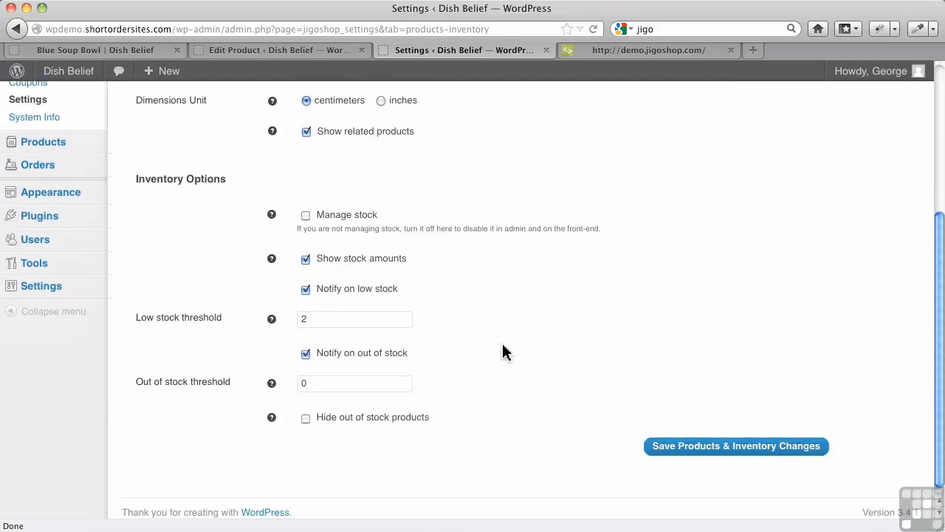
pyautogui.click(716, 441)
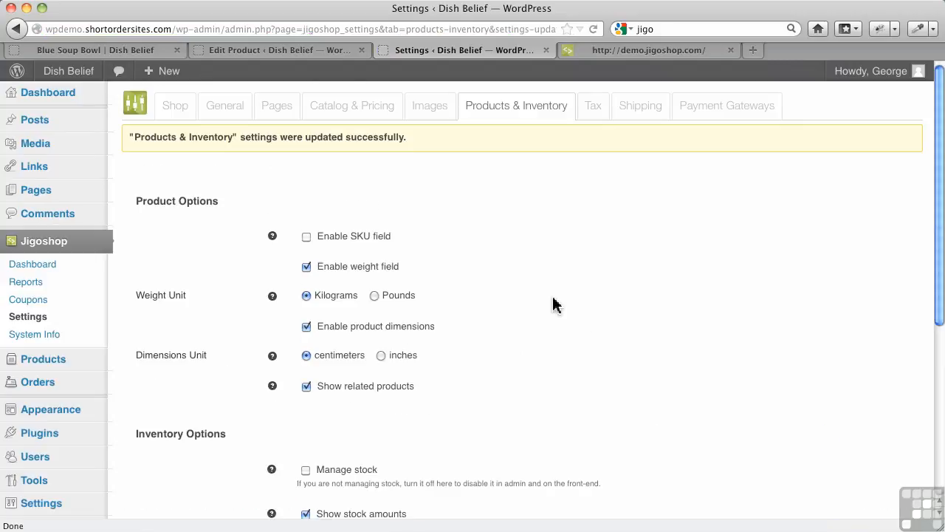
# Step: Reload the Blue Soup Bowl's storefront page to check how its stock information is displayed
pyautogui.click(285, 51)
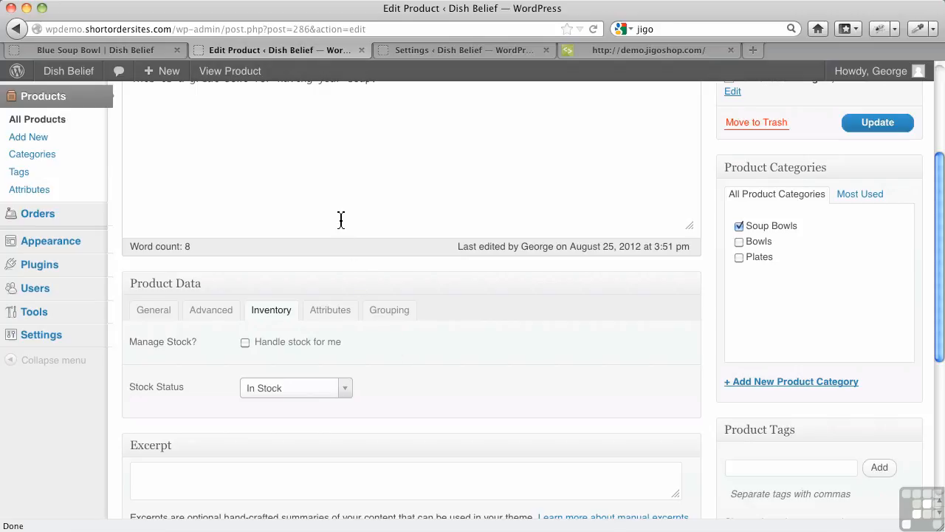
pyautogui.click(123, 53)
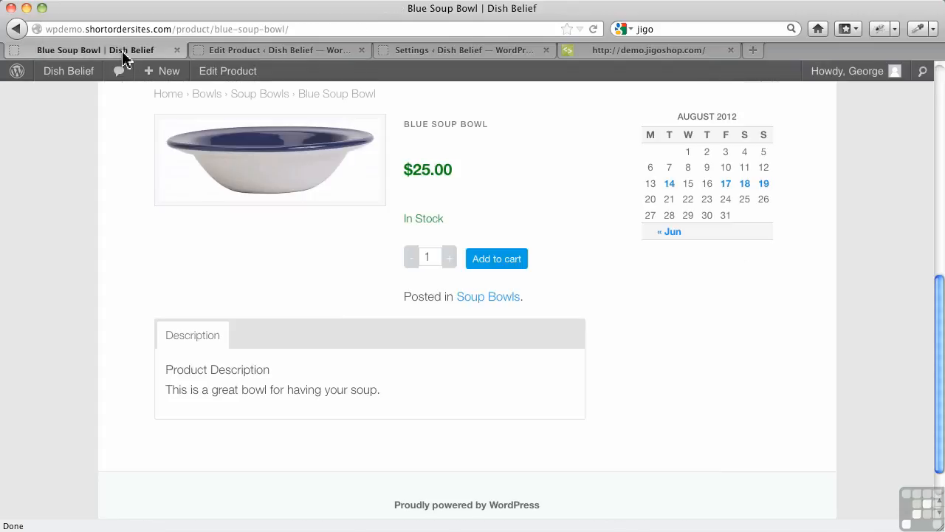
pyautogui.click(593, 30)
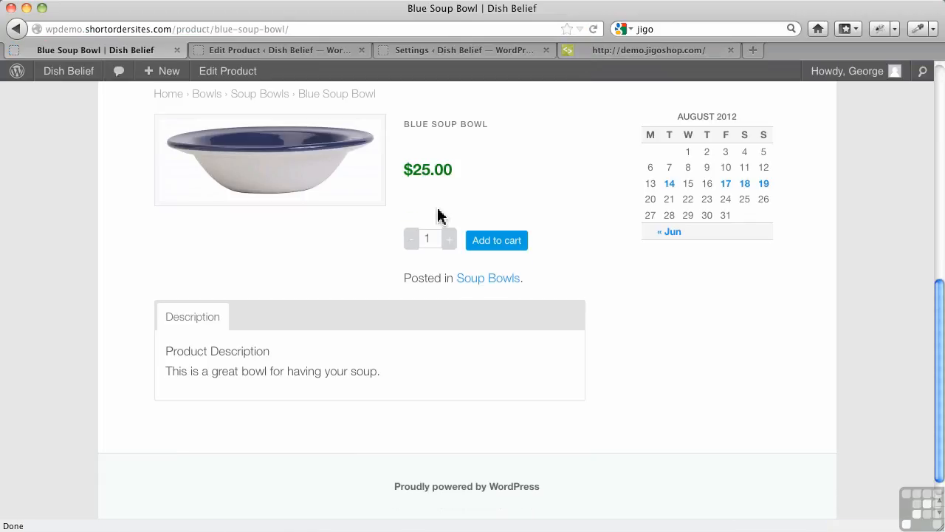
# Step: Update the Blue Soup Bowl with the stock status Out of Stock and check its reloaded storefront page
pyautogui.click(284, 57)
pyautogui.click(321, 391)
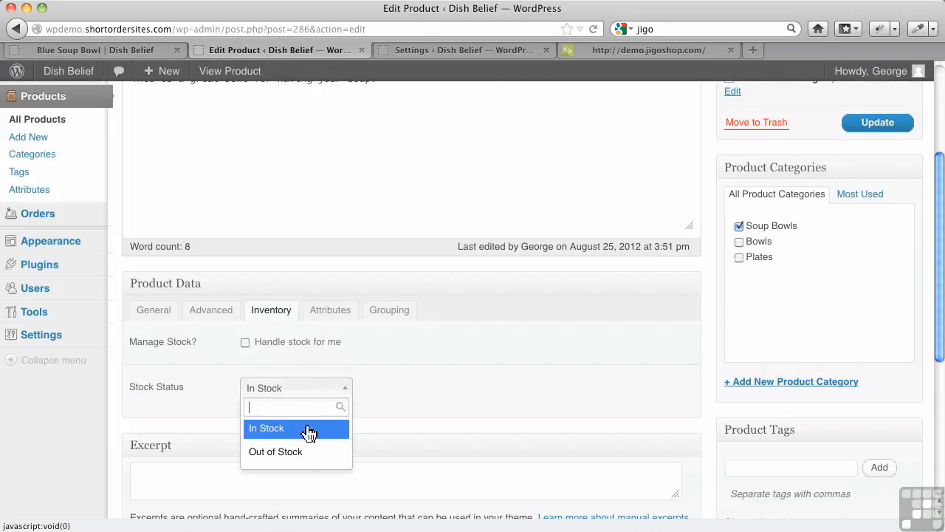
pyautogui.click(296, 453)
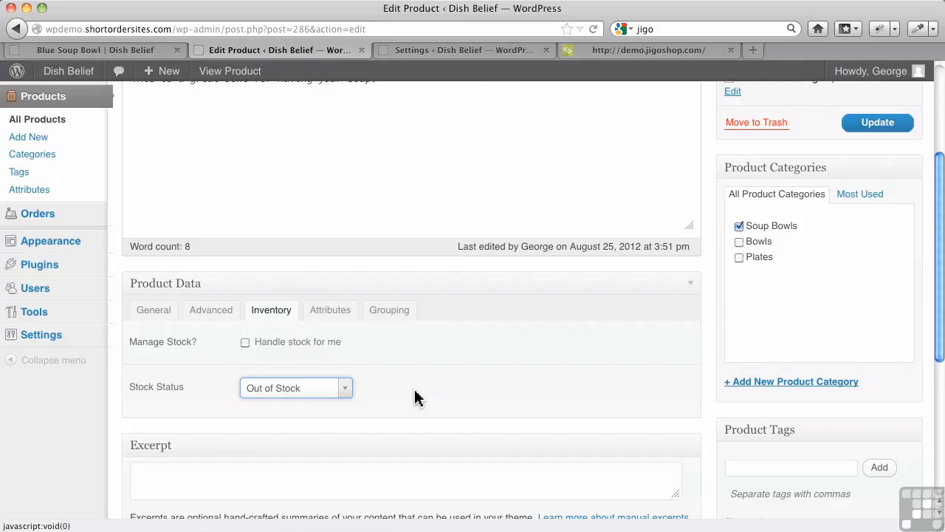
pyautogui.click(861, 126)
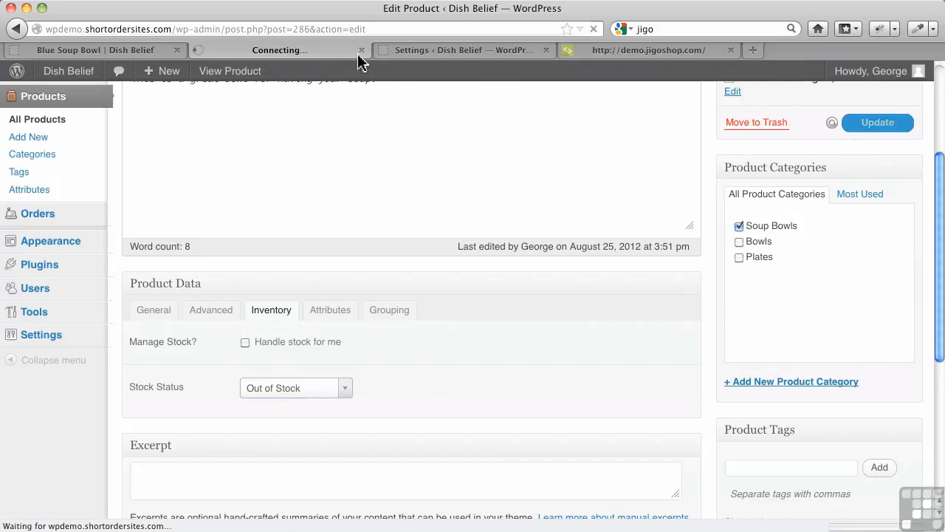
pyautogui.click(158, 51)
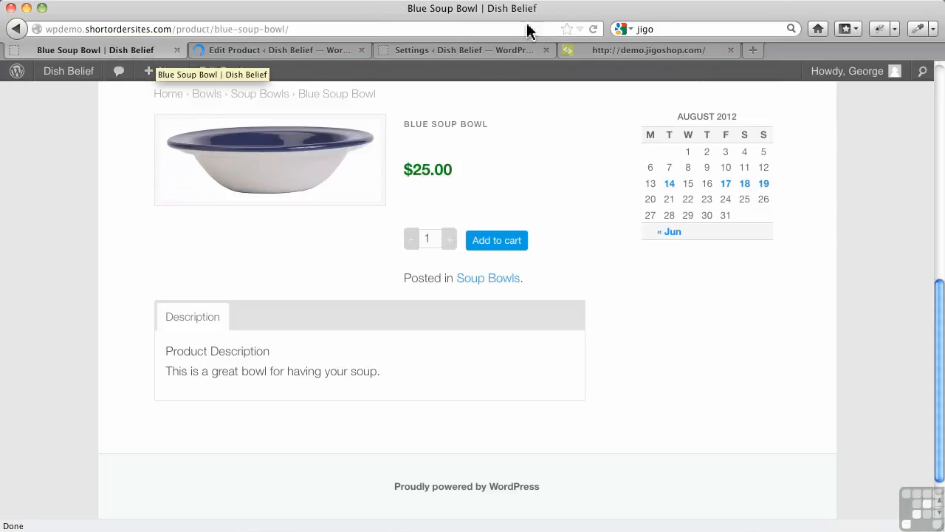
pyautogui.click(595, 28)
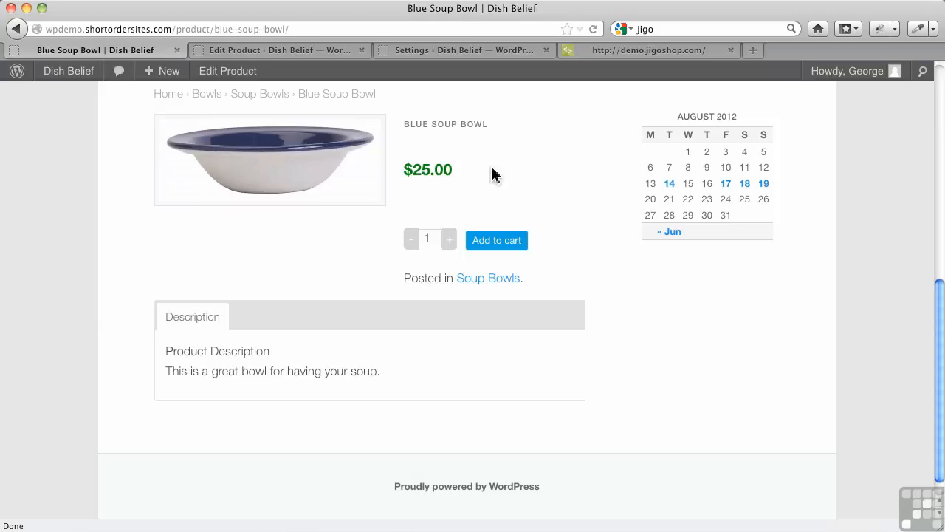
# Step: Enable the SKU field in Jigoshop's product options and save the settings
pyautogui.click(445, 53)
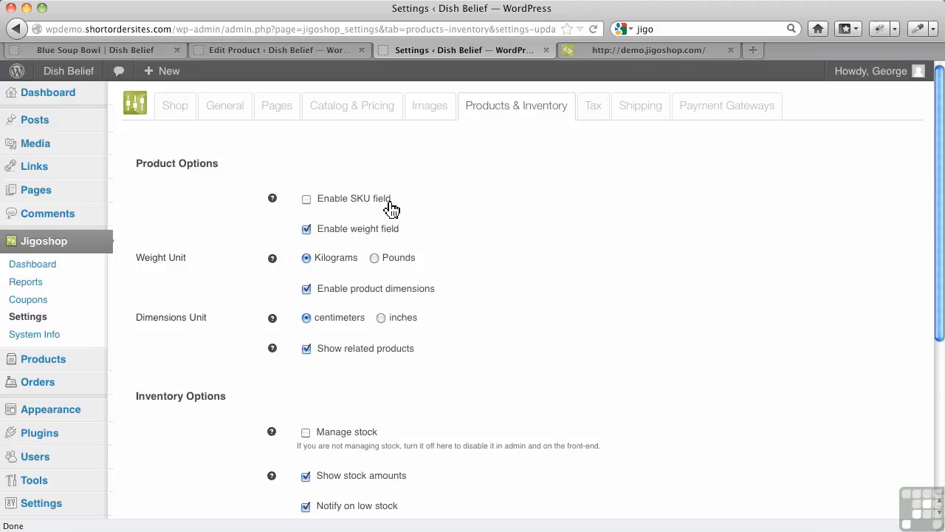
pyautogui.moveTo(273, 200)
pyautogui.click(306, 200)
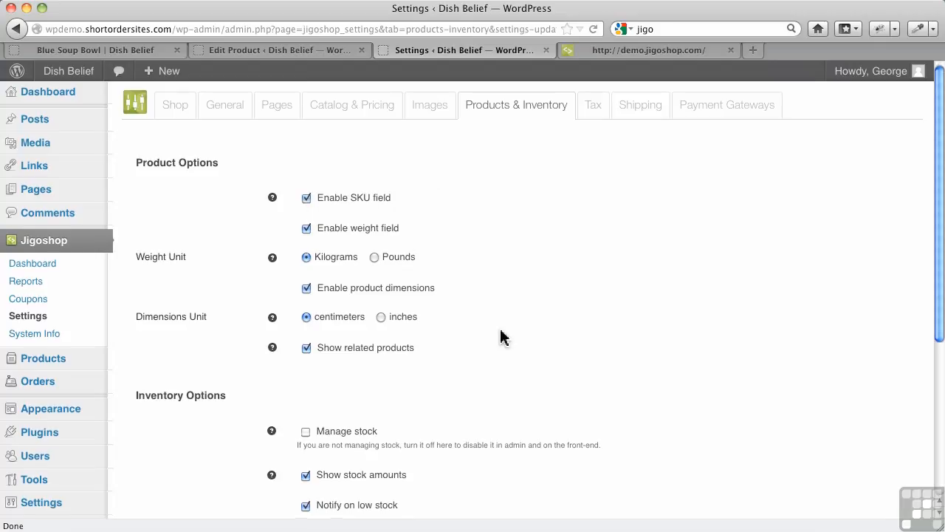
pyautogui.scroll(-3, 492, 320)
pyautogui.click(749, 451)
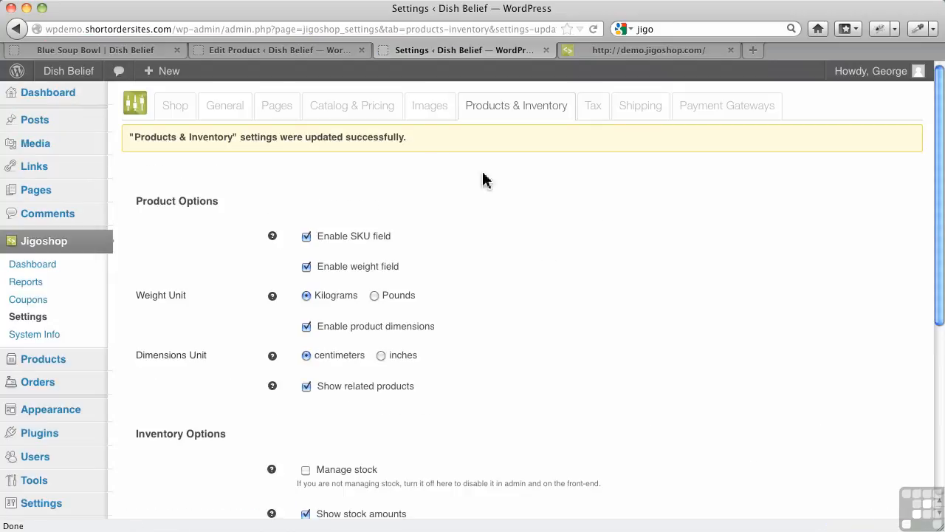
# Step: Update the Blue Soup Bowl with the SKU D-9834 and check it on the reloaded storefront page
pyautogui.click(321, 53)
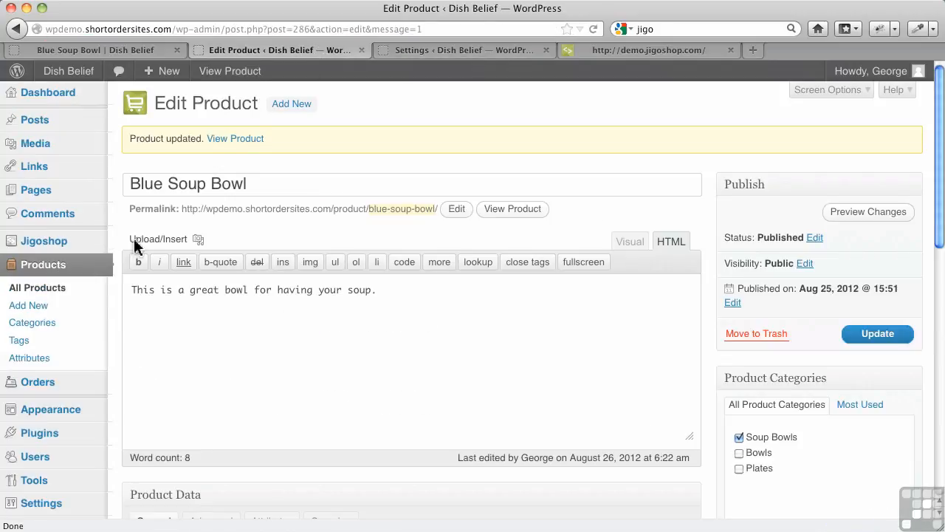
pyautogui.click(64, 290)
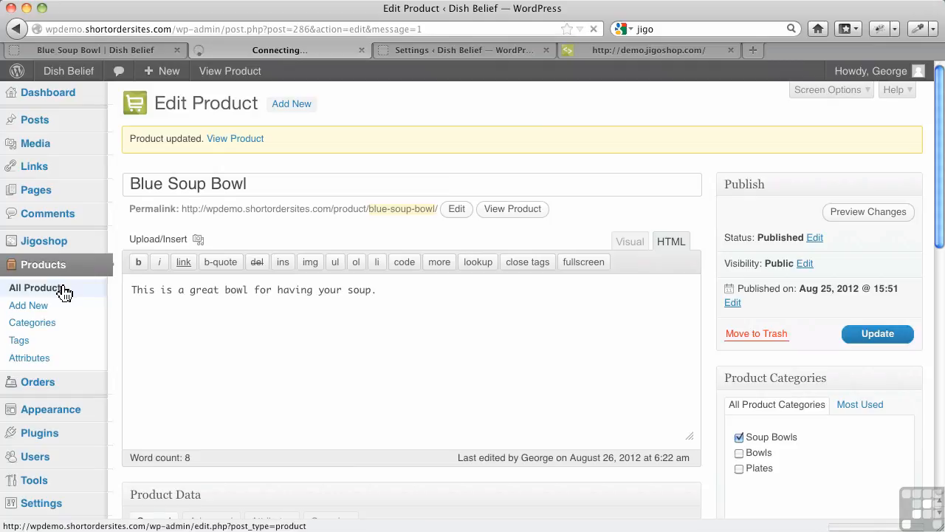
pyautogui.click(231, 220)
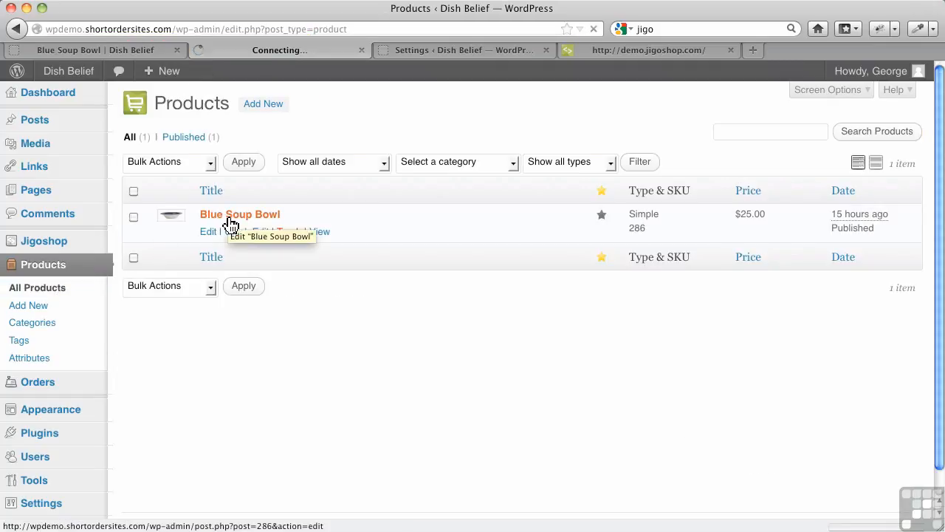
pyautogui.scroll(-5, 230, 236)
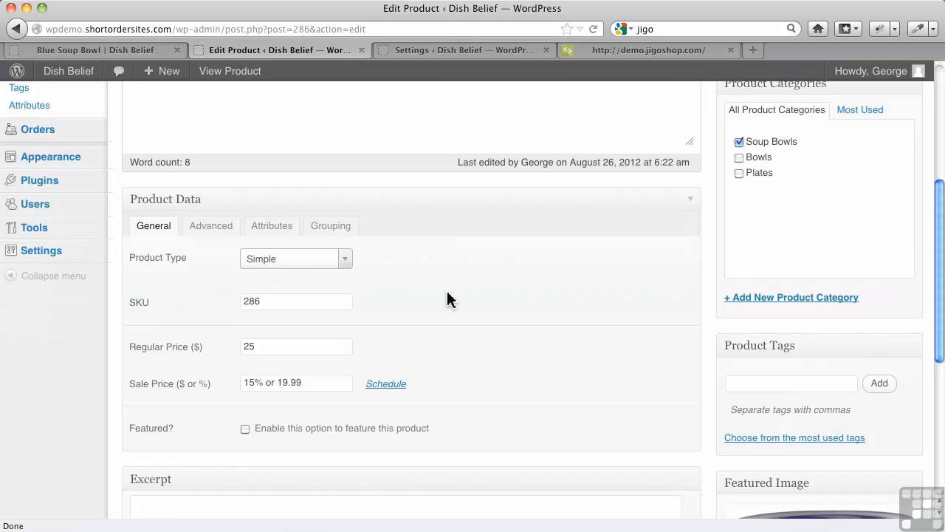
pyautogui.doubleClick(267, 301)
pyautogui.press('BackSpace')
pyautogui.write('D-9834')
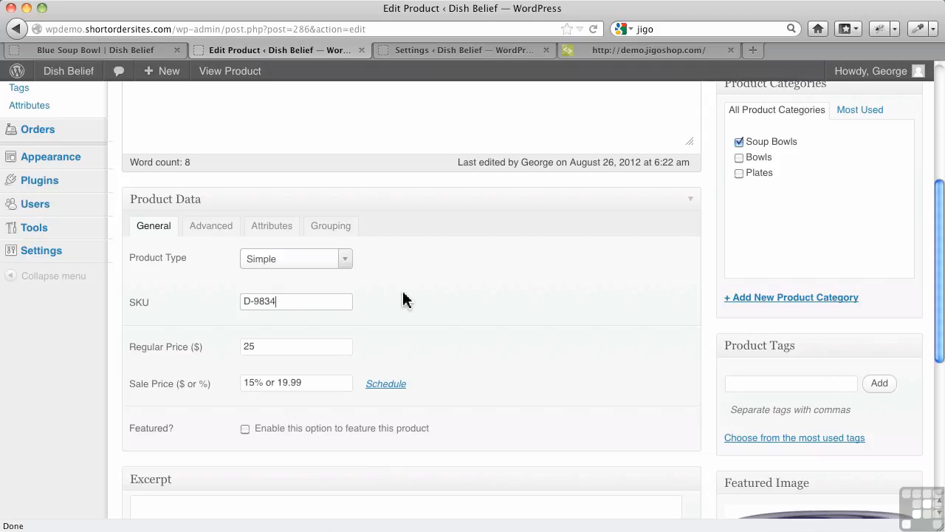
pyautogui.scroll(5, 731, 258)
pyautogui.click(882, 236)
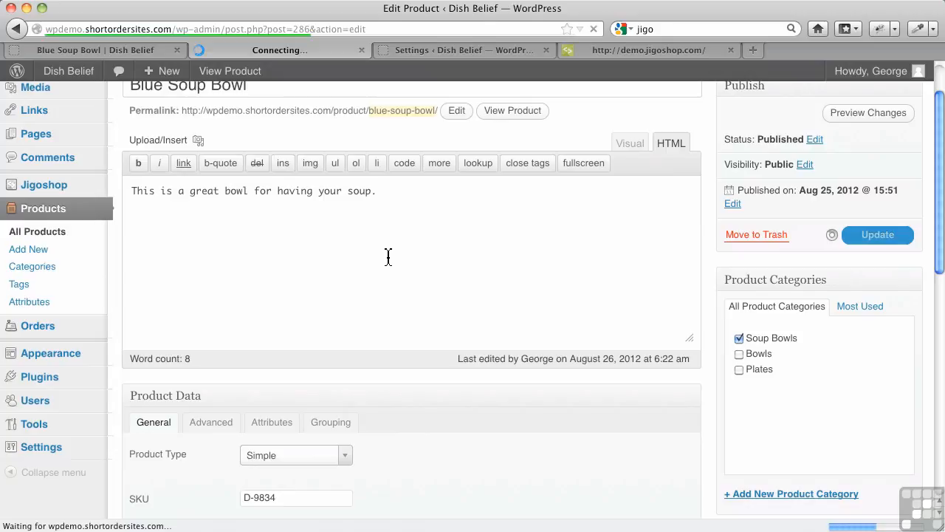
pyautogui.click(148, 50)
pyautogui.click(593, 30)
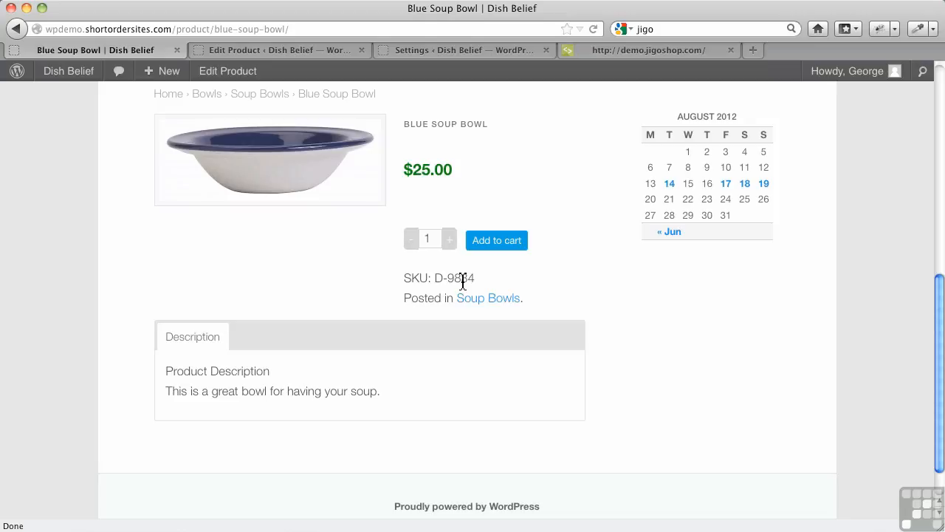
# Step: Review the product and inventory options in Jigoshop's settings
pyautogui.click(428, 50)
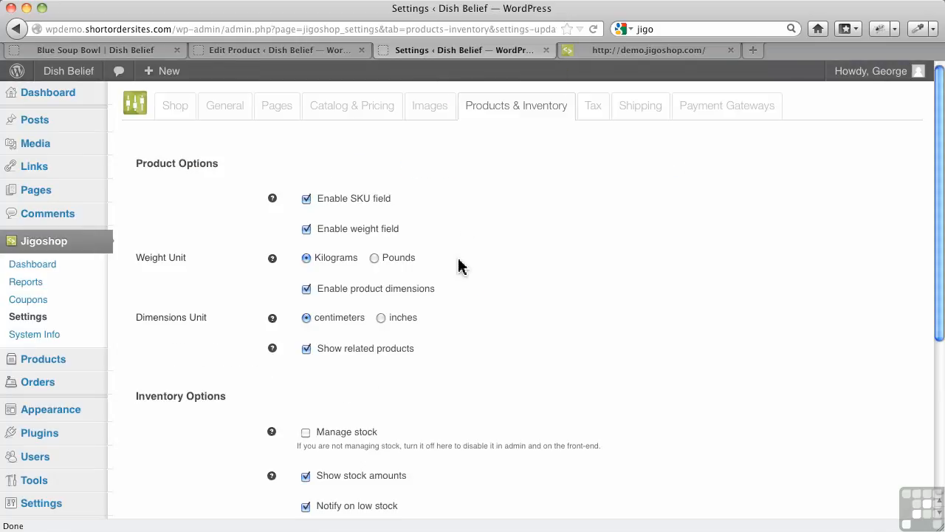
pyautogui.scroll(-3, 458, 266)
pyautogui.scroll(3, 457, 266)
# Step: Review the Blue Soup Bowl's SKU in its product data and on its storefront page
pyautogui.click(281, 51)
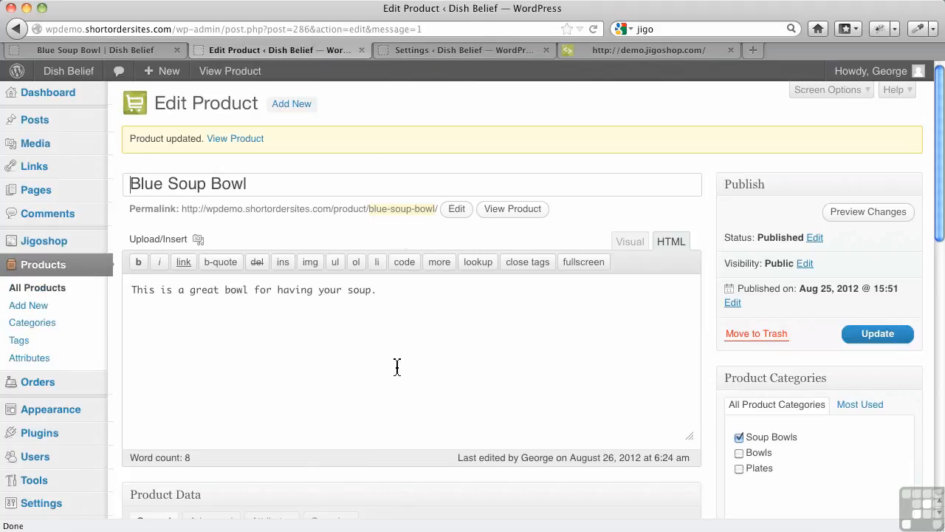
pyautogui.scroll(-1, 396, 365)
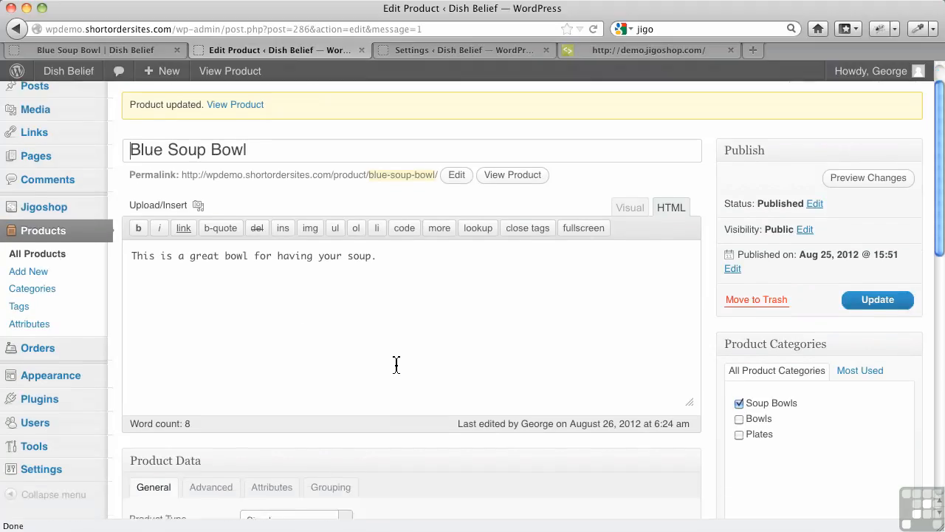
pyautogui.scroll(-4, 397, 366)
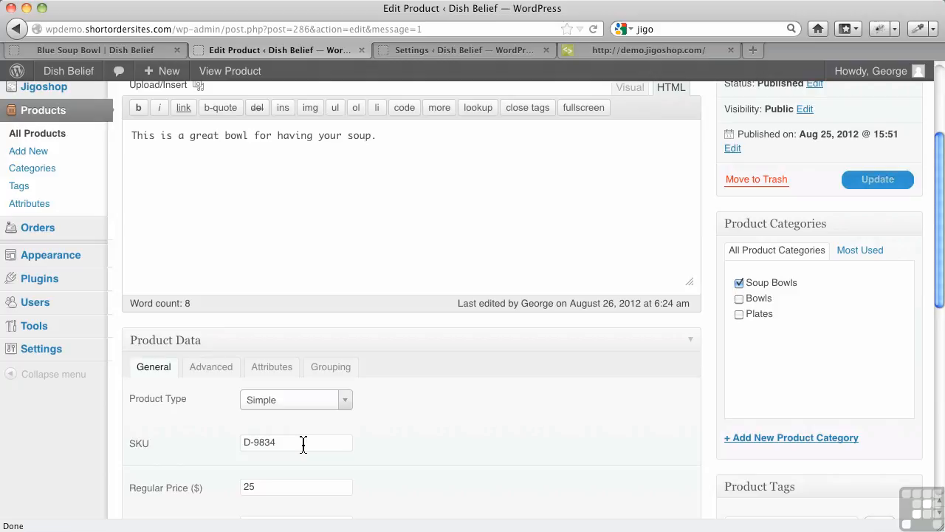
pyautogui.click(133, 50)
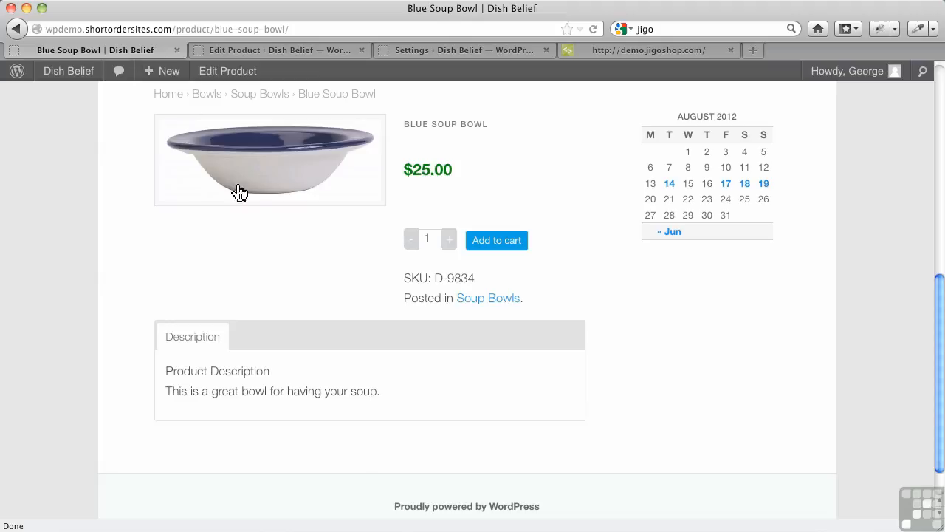
# Step: Add the product tags blue and Dansk to the Blue Soup Bowl
pyautogui.hotkey('ctrl', 'Tab')
pyautogui.scroll(-4, 325, 354)
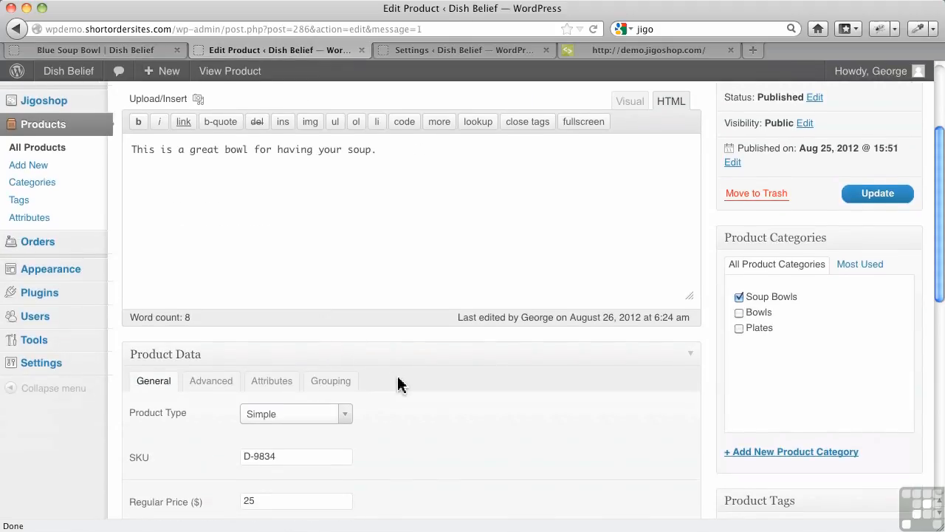
pyautogui.scroll(-5, 401, 382)
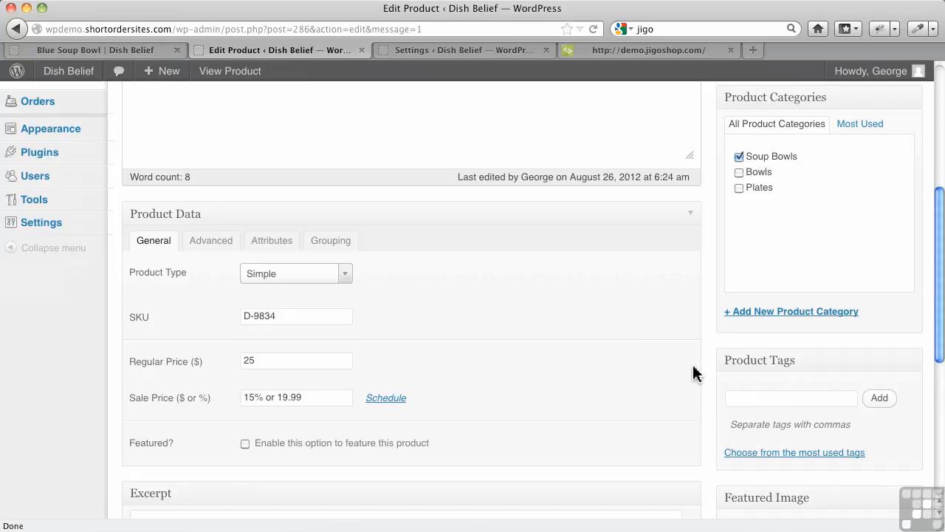
pyautogui.scroll(-2, 694, 370)
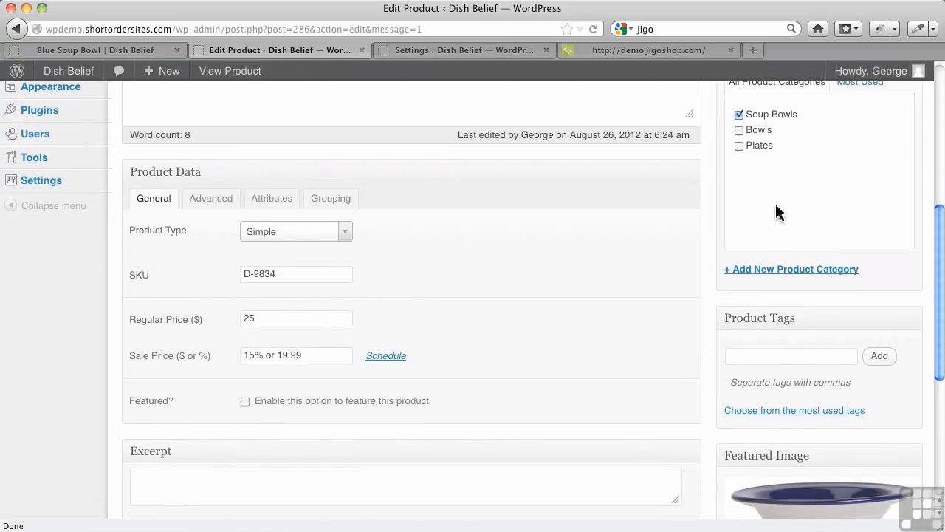
pyautogui.scroll(2, 776, 204)
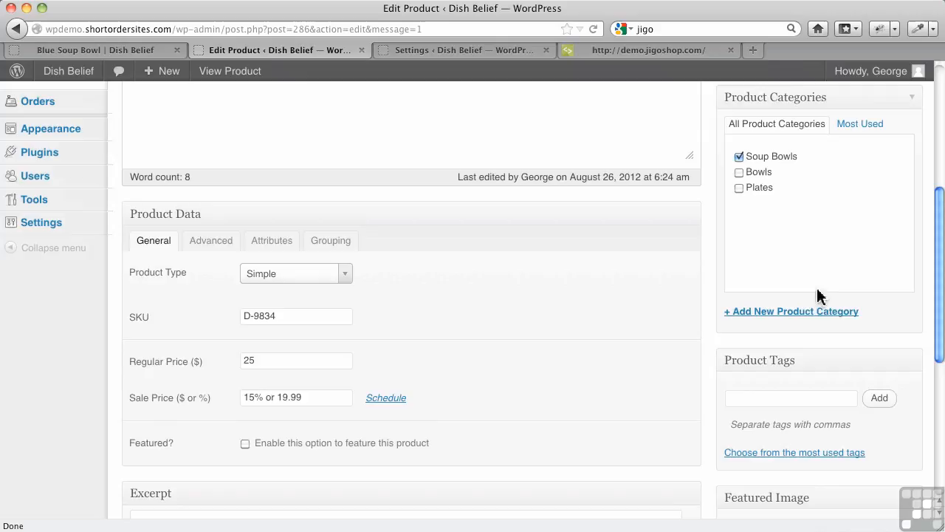
pyautogui.click(749, 405)
pyautogui.write('blue')
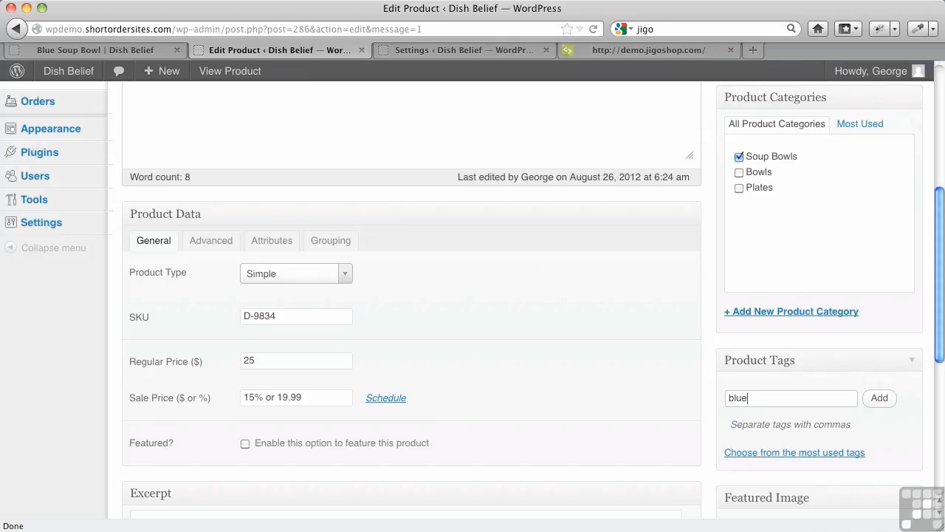
pyautogui.click(884, 408)
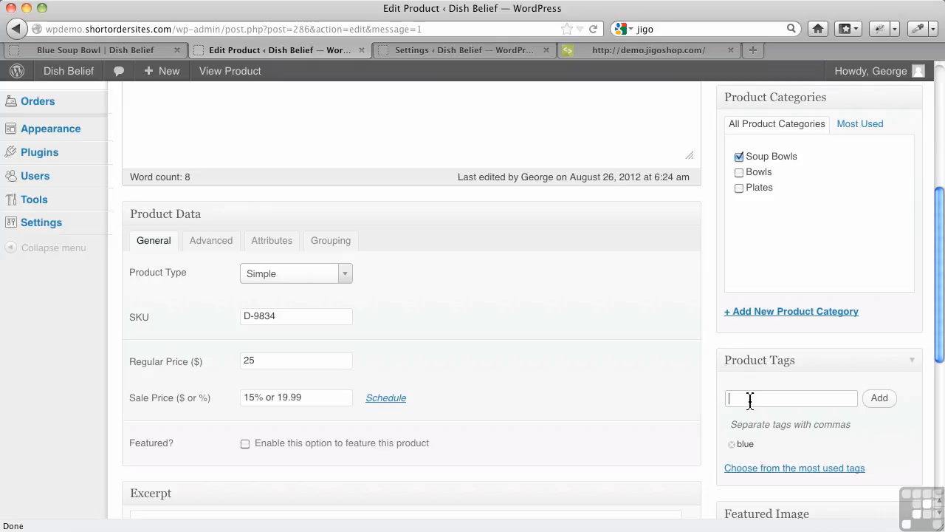
pyautogui.write('Dansk')
pyautogui.click(879, 410)
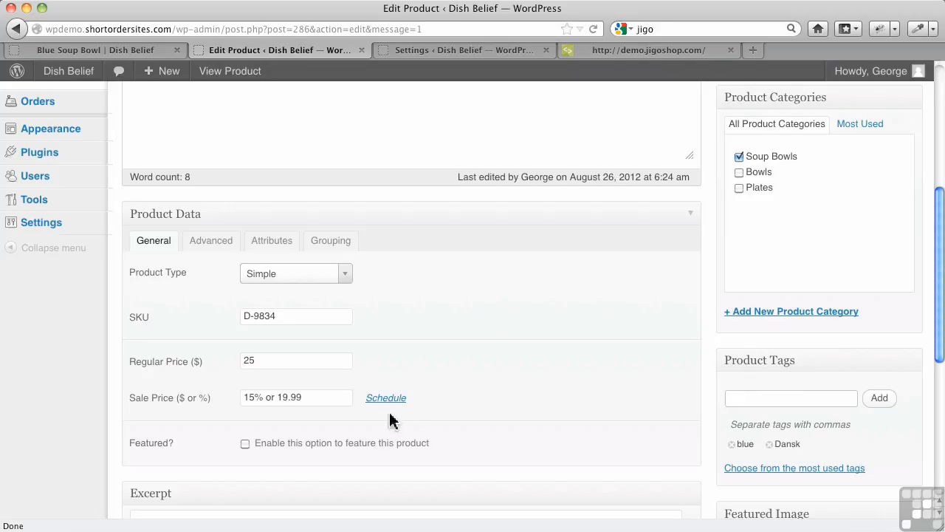
# Step: Mark the Blue Soup Bowl as a featured product and update it
pyautogui.click(245, 444)
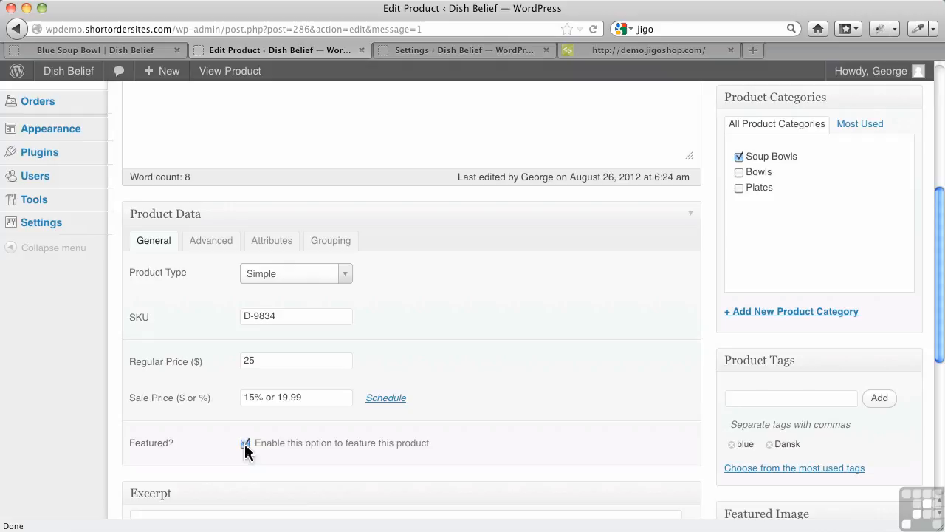
pyautogui.scroll(5, 766, 387)
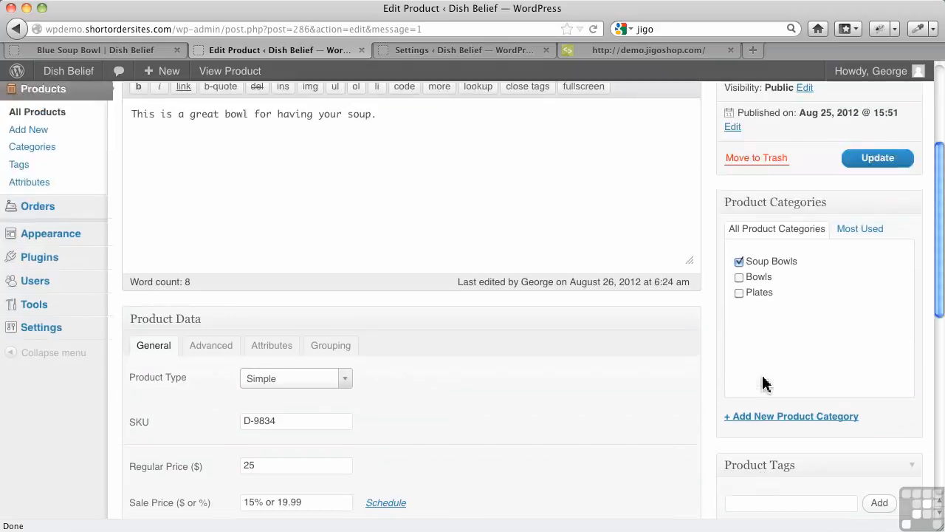
pyautogui.click(879, 345)
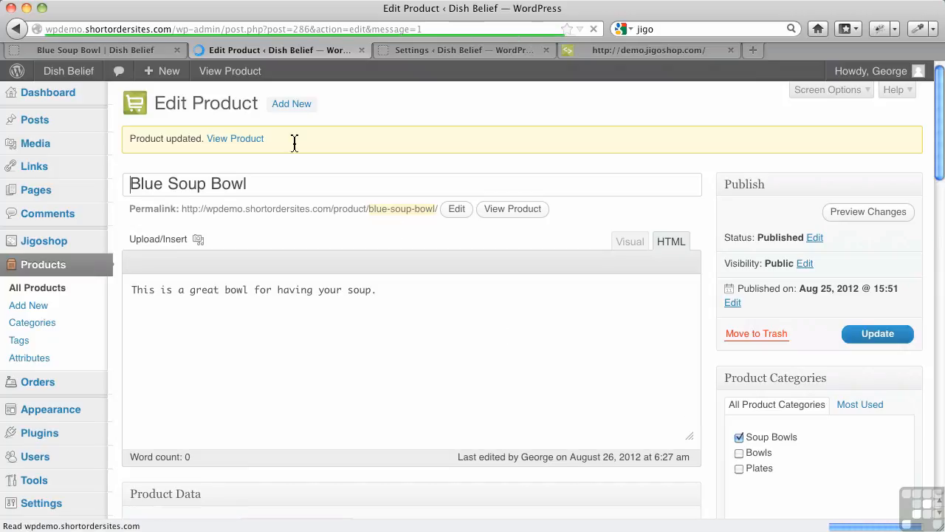
# Step: Open the storefront's Shop page and examine how the Blue Soup Bowl is listed
pyautogui.click(122, 53)
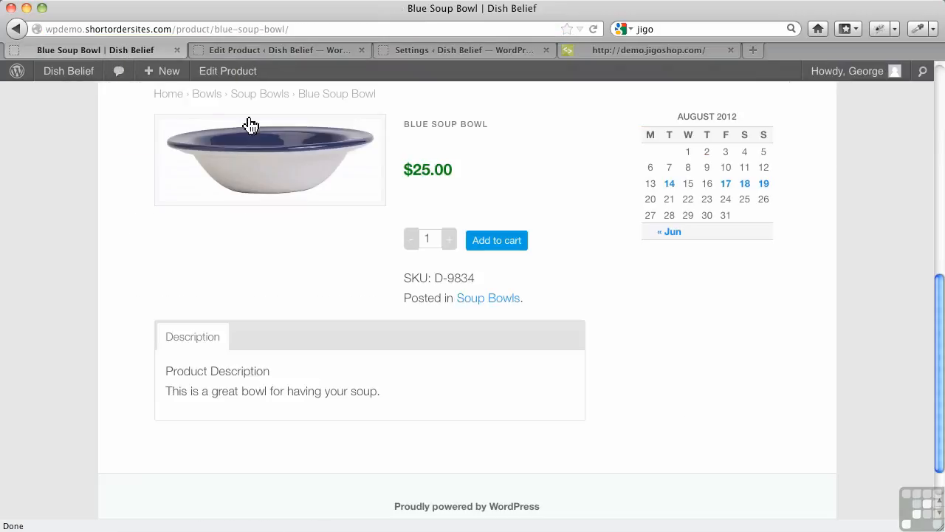
pyautogui.scroll(5, 507, 347)
pyautogui.click(382, 470)
pyautogui.scroll(-3, 482, 477)
pyautogui.scroll(-2, 481, 471)
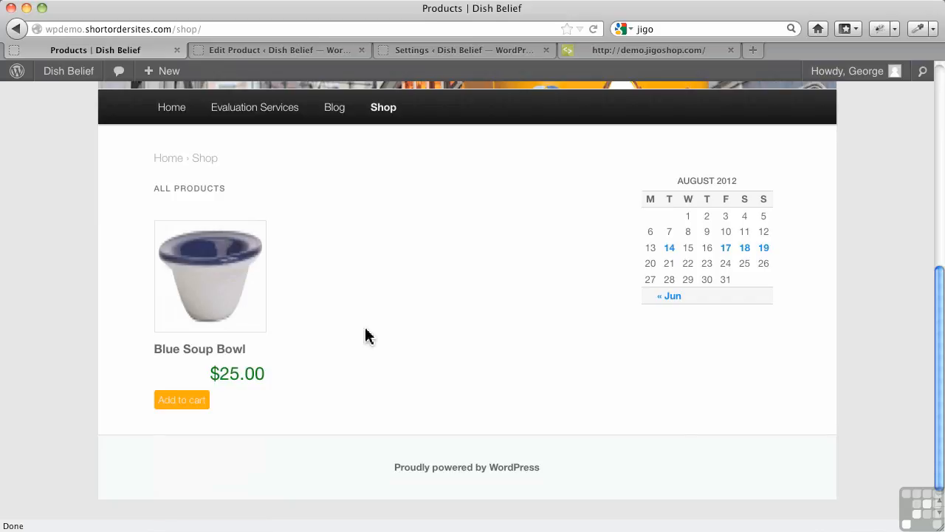
# Step: Open the site's home page and look through its posts for the featured product
pyautogui.scroll(2, 365, 334)
pyautogui.click(169, 274)
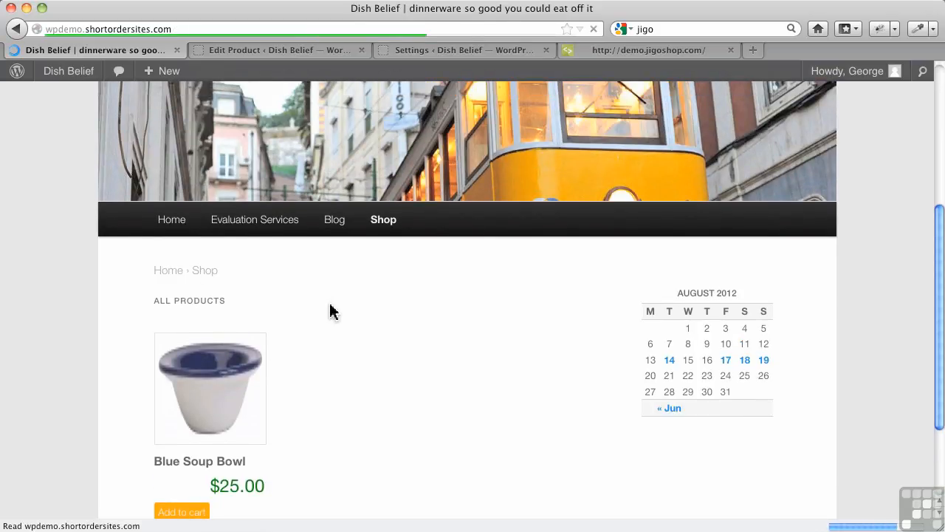
pyautogui.scroll(-10, 333, 313)
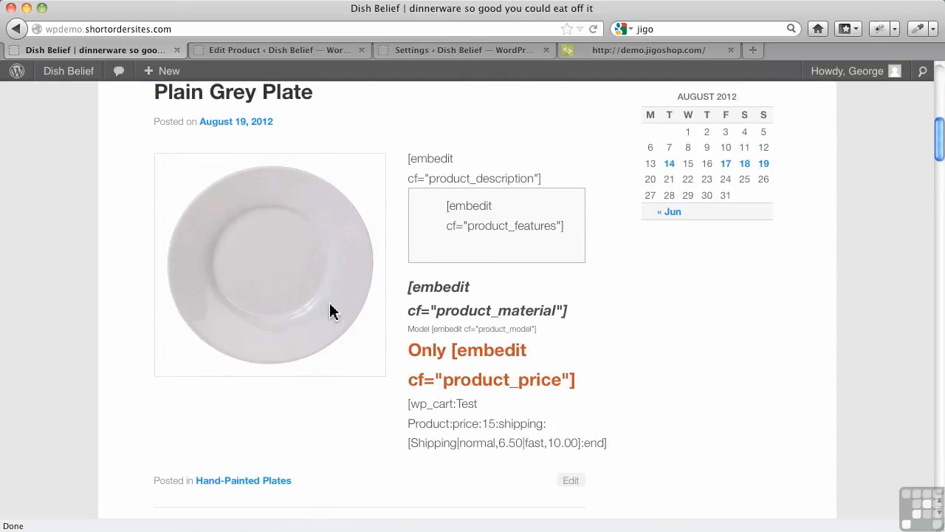
pyautogui.scroll(-20, 331, 311)
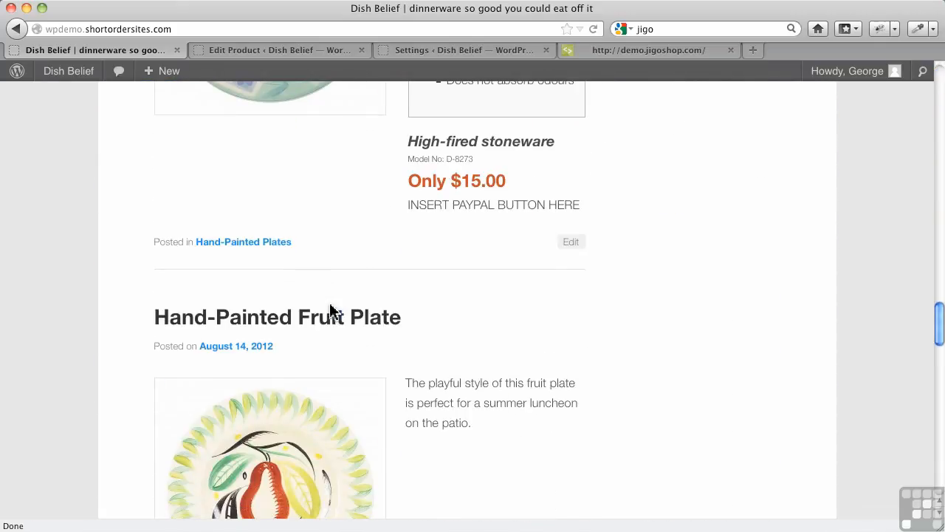
pyautogui.scroll(-18, 332, 313)
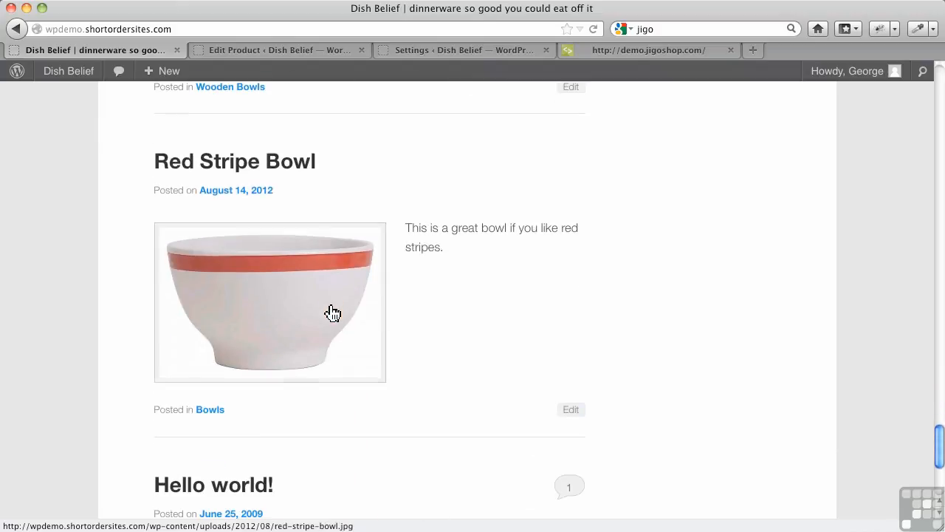
pyautogui.scroll(20, 333, 313)
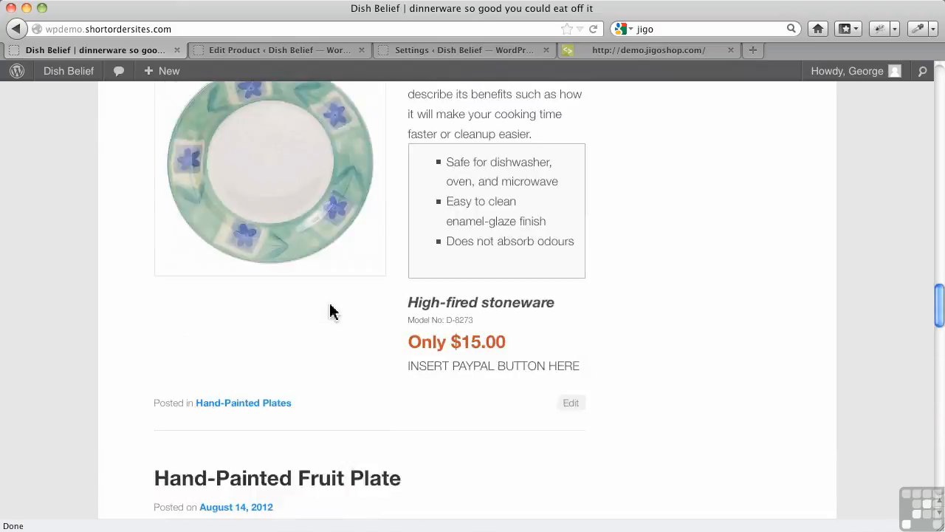
pyautogui.scroll(20, 331, 311)
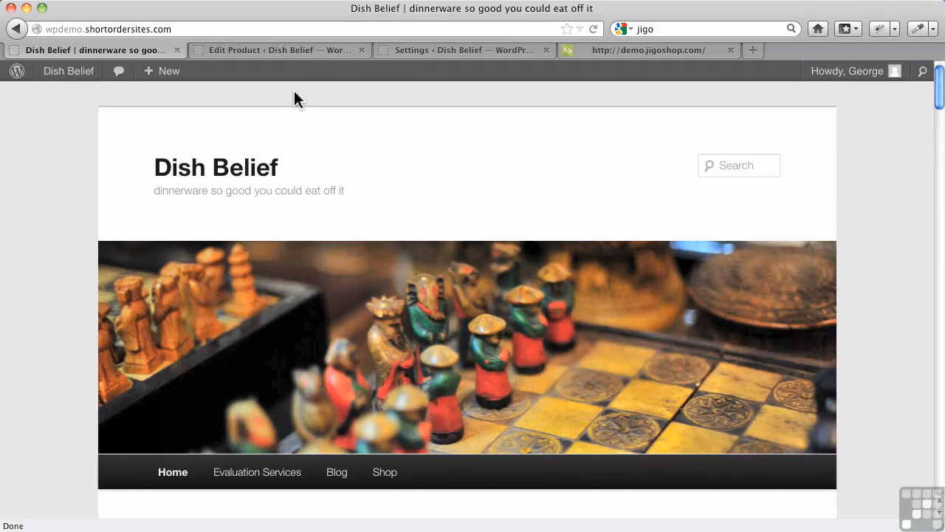
# Step: Return to the Blue Soup Bowl's edit page and review the featured option in its general product data
pyautogui.click(293, 46)
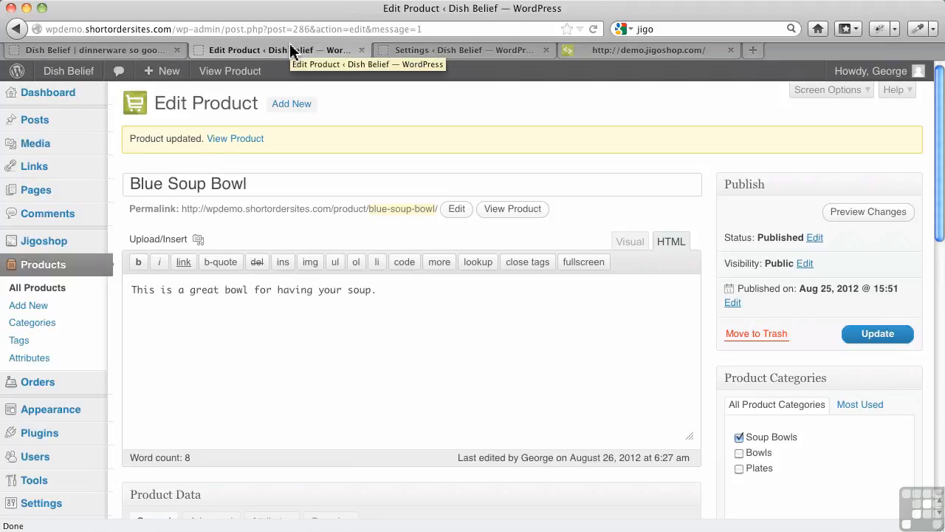
pyautogui.scroll(-5, 308, 408)
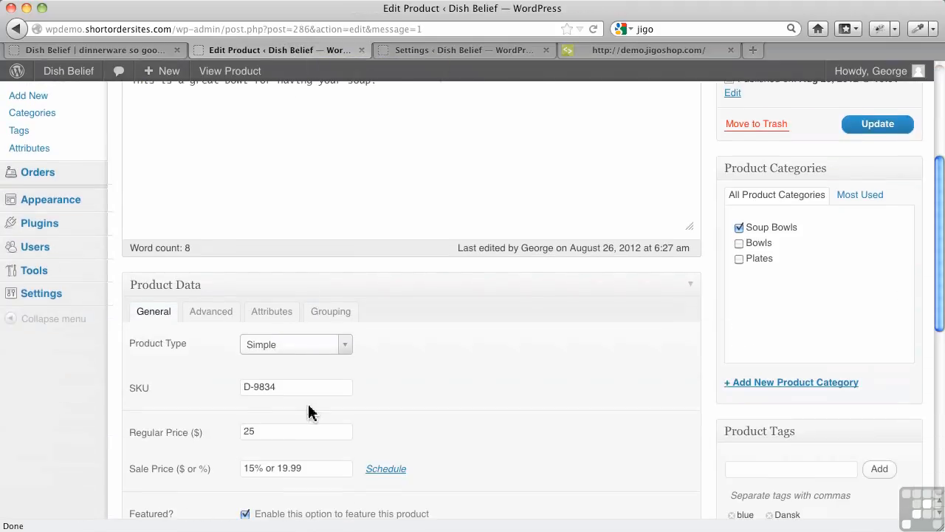
pyautogui.scroll(-1, 308, 411)
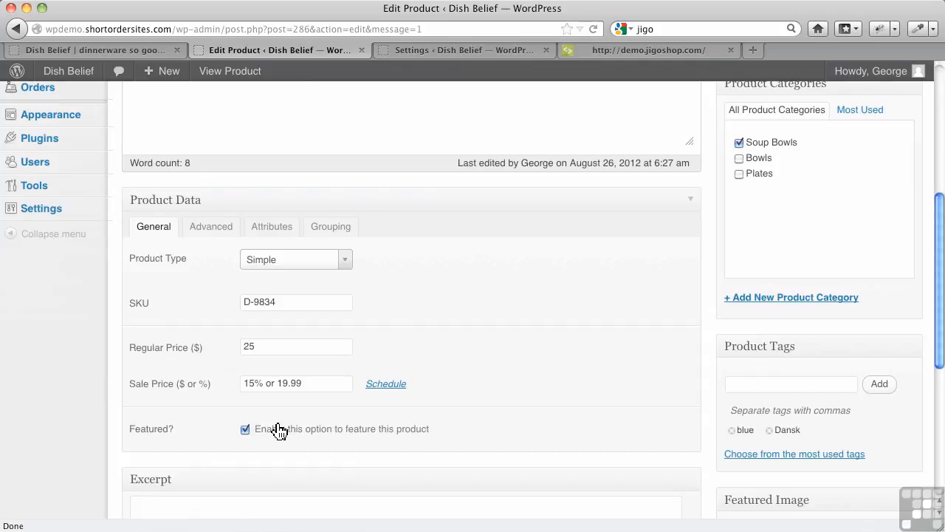